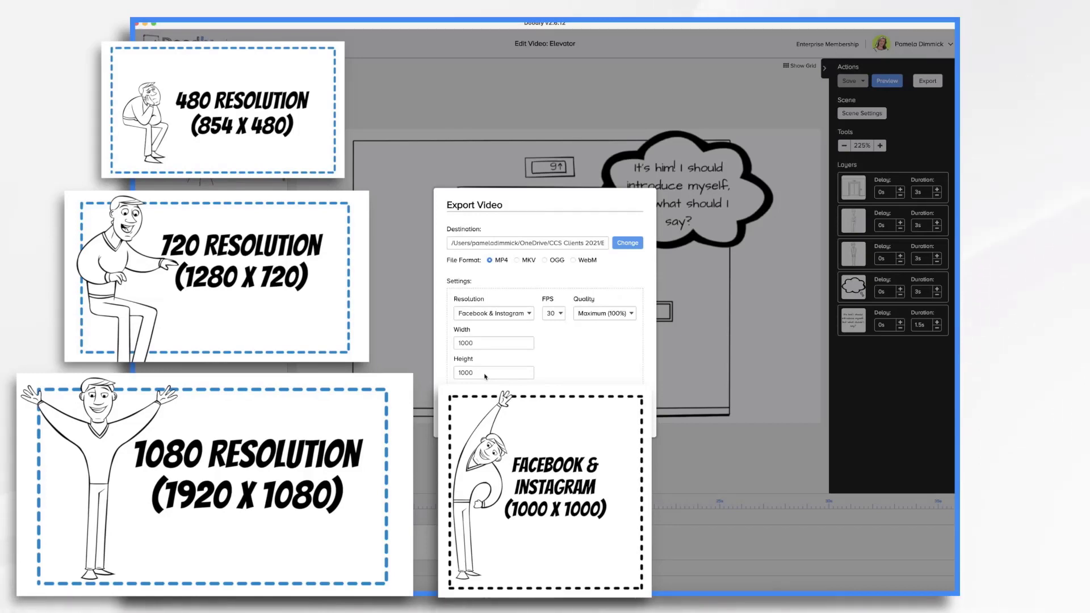
Step: Preview the Custom option in the Export Video Resolution list and start editing the width value
left_click(494, 313)
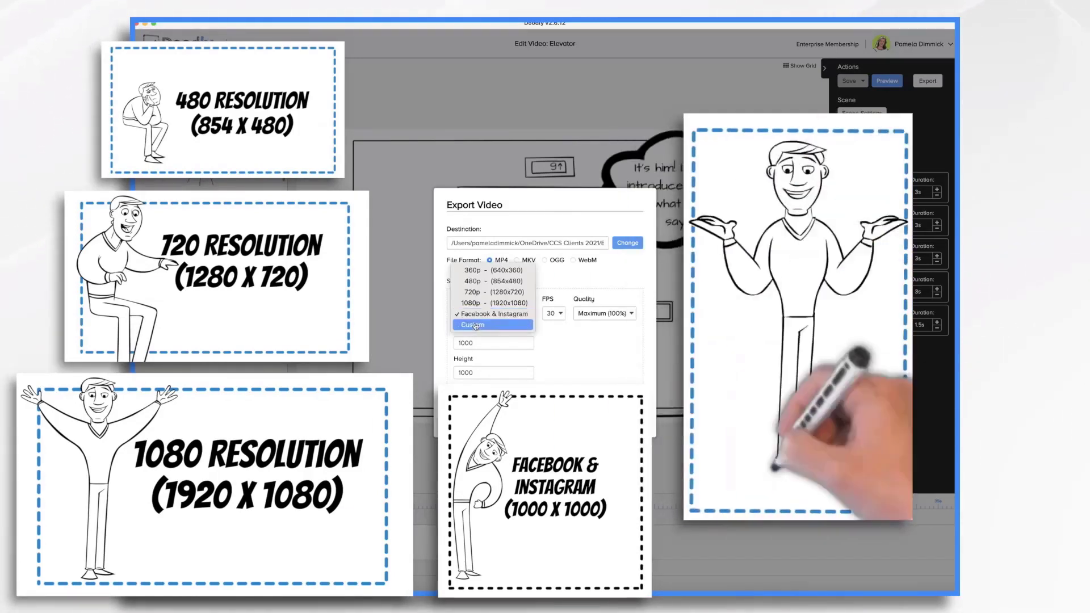
left_click(496, 332)
left_click(515, 343)
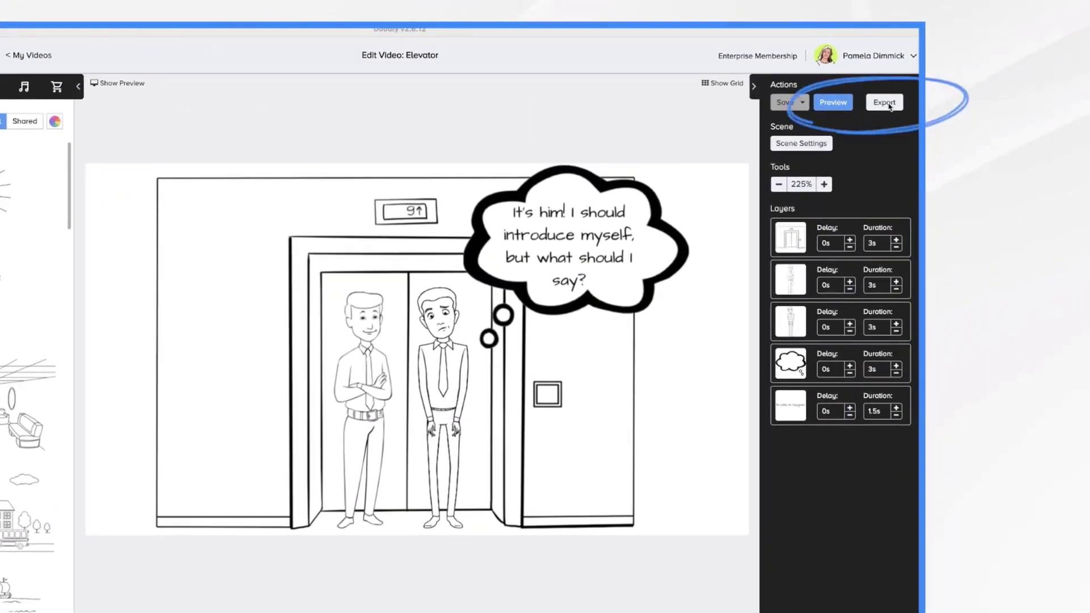
Step: Open the Export Video dialog for the Elevator video from the Actions panel
left_click(914, 90)
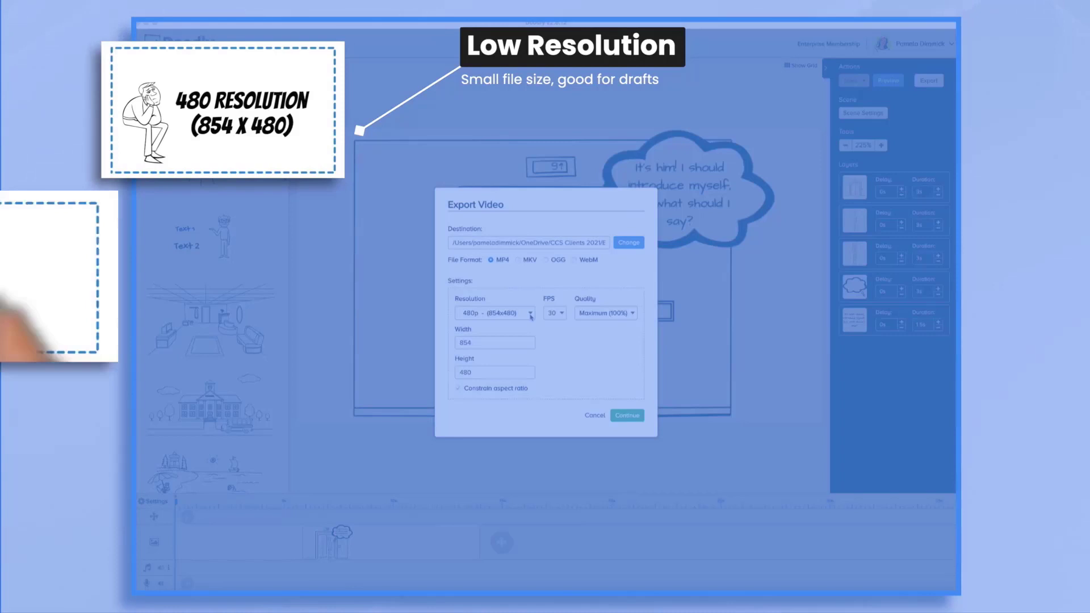
Step: Pick the Facebook & Instagram 1000 x 1000 export resolution preset
left_click(529, 314)
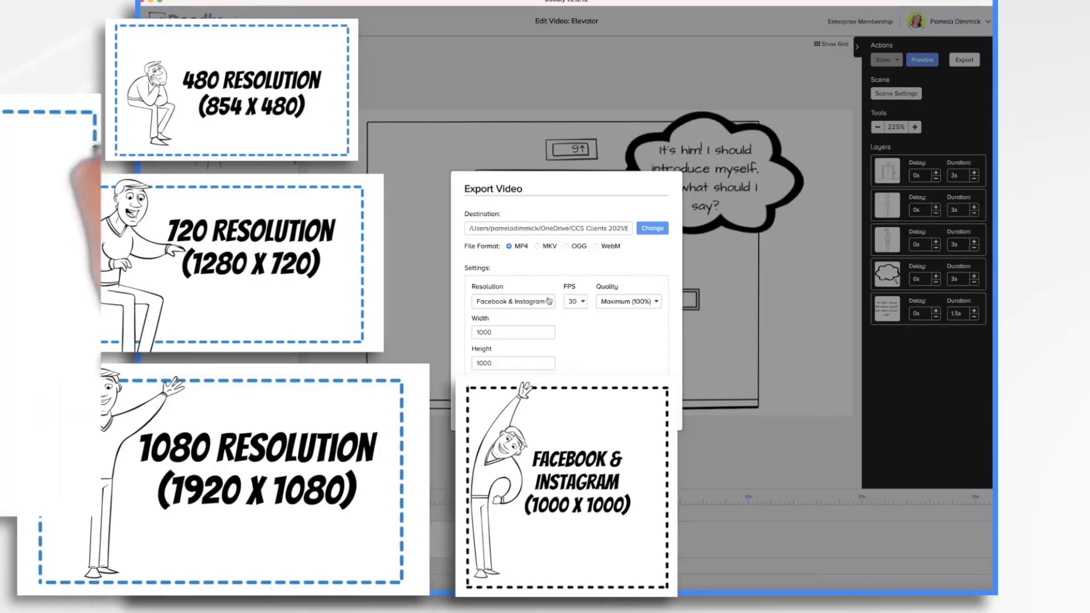
Step: Switch the export resolution to Custom and start retyping the Width value
left_click(511, 302)
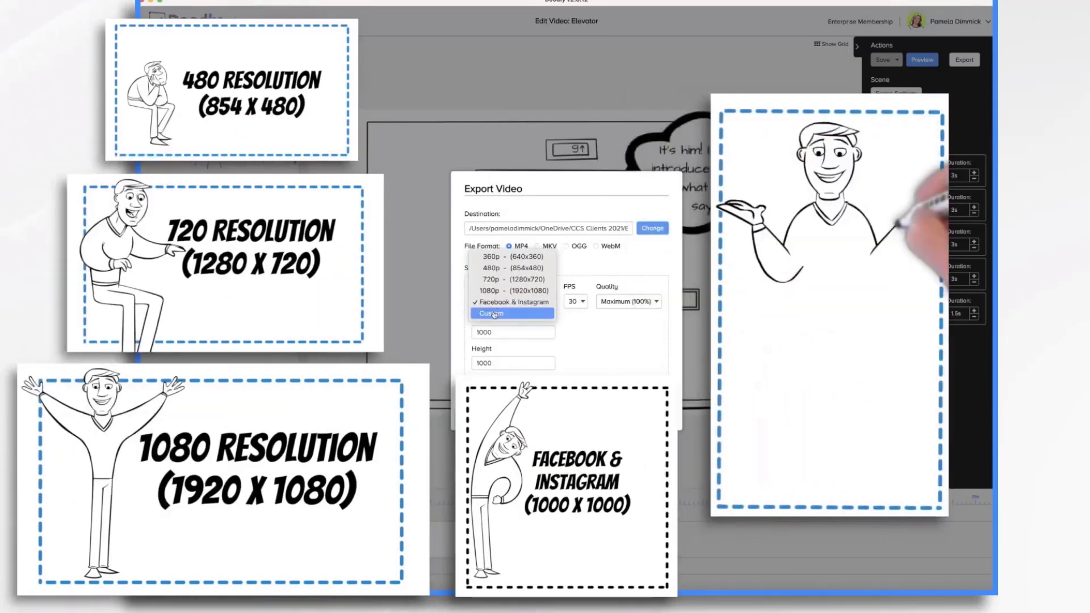
left_click(494, 314)
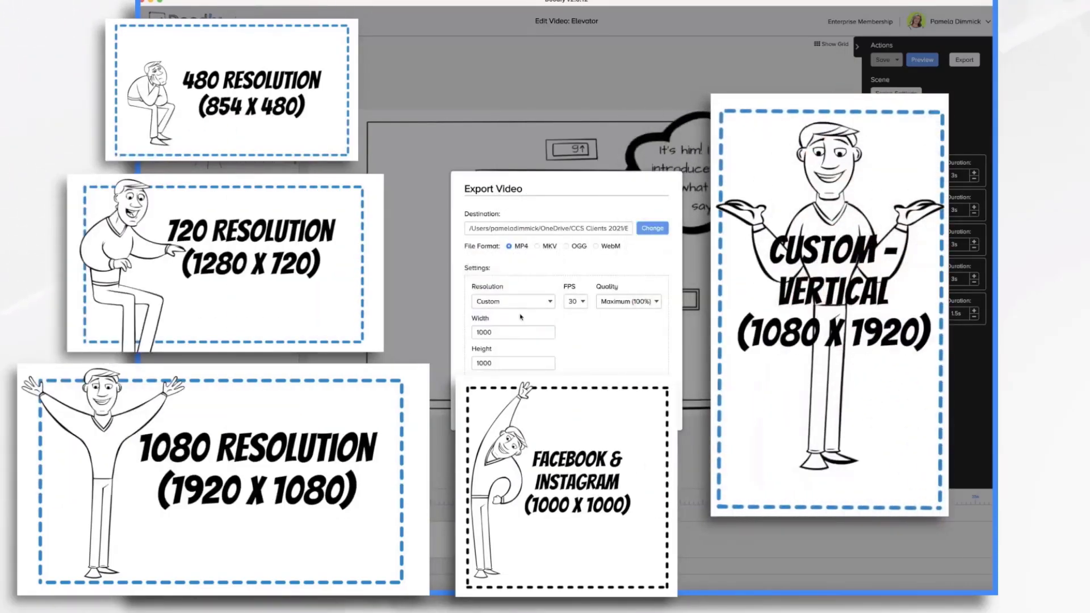
left_click(536, 336)
key("BackSpace")
key("BackSpace")
key("BackSpace")
key("BackSpace")
type("0")
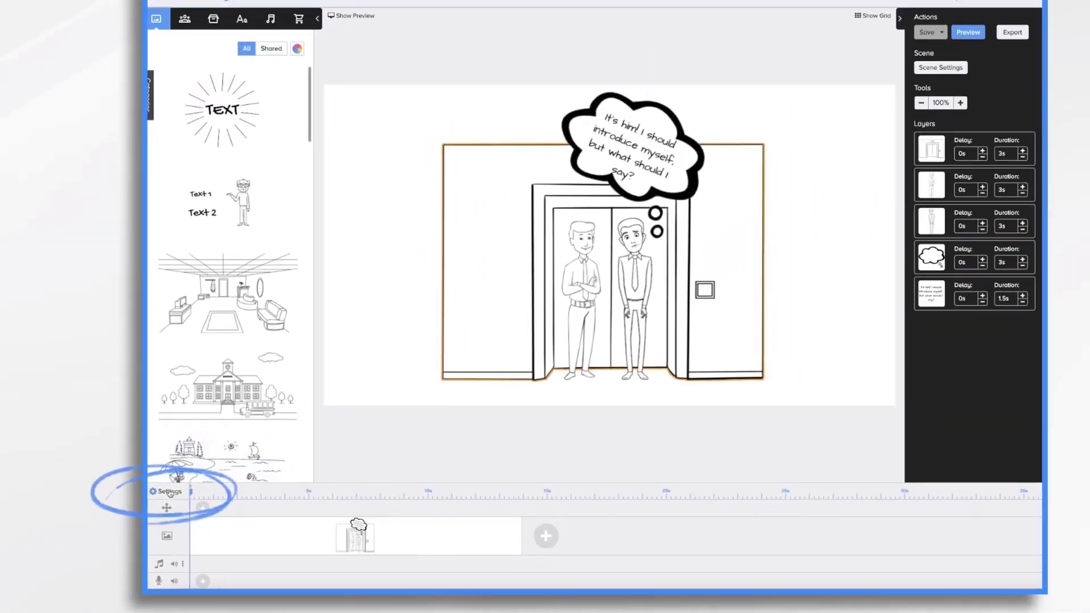
Step: Set the video settings to a Custom resolution of width 1080 and height 1920, and apply
left_click(208, 463)
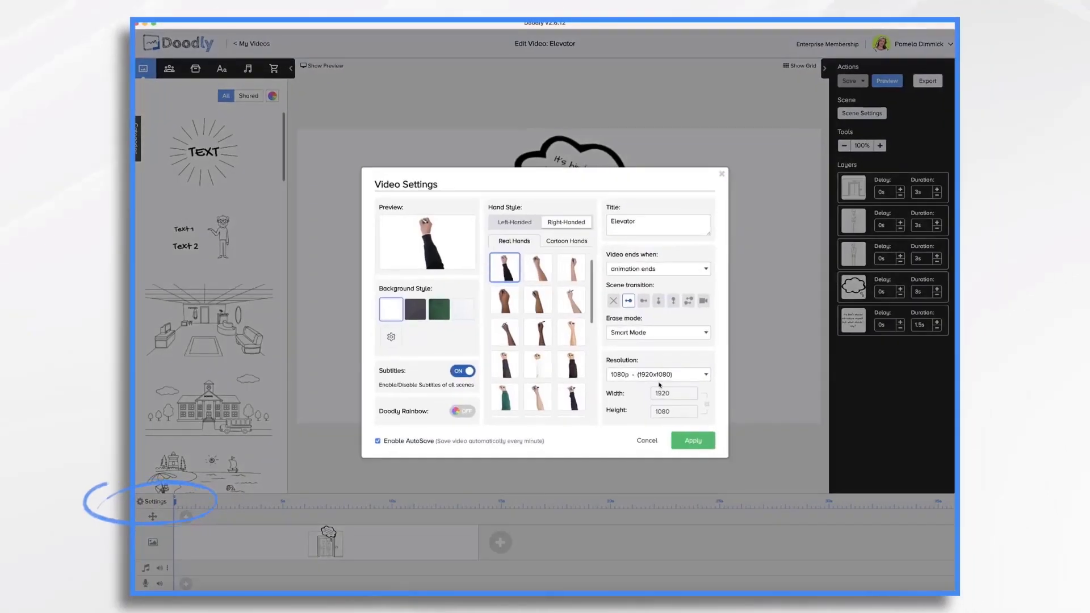
left_click(653, 377)
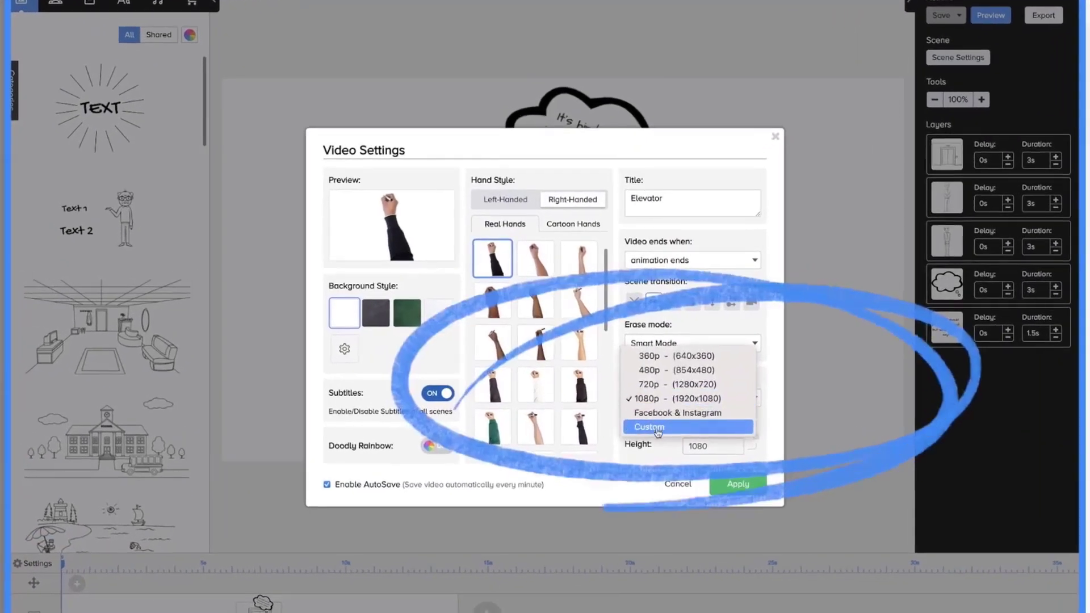
left_click(657, 427)
key("BackSpace")
key("BackSpace")
key("BackSpace")
key("BackSpace")
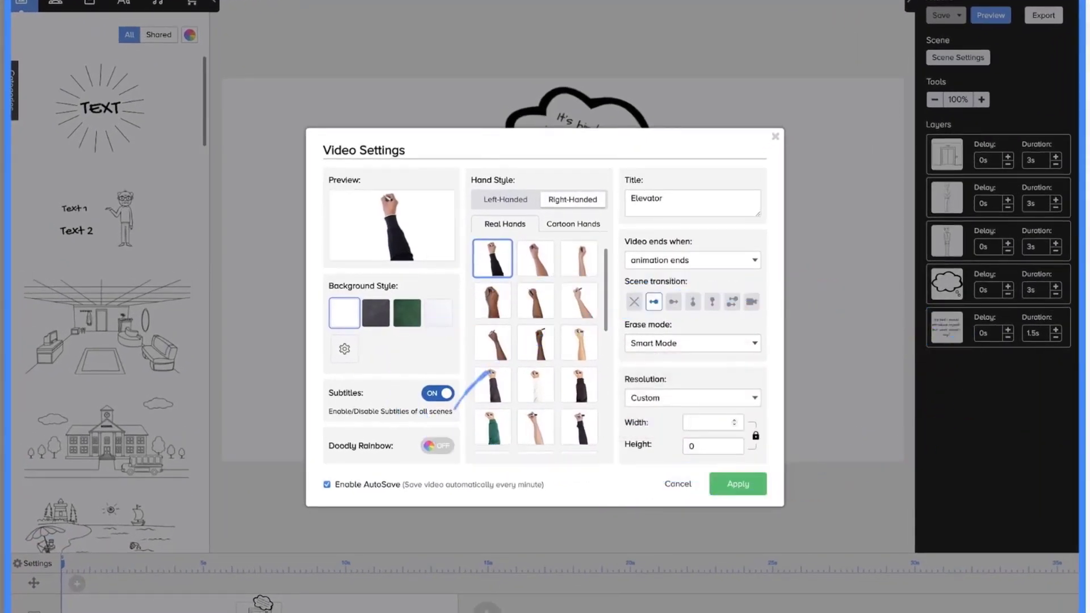
type("1080")
left_click(715, 448)
key("BackSpace")
key("BackSpace")
key("BackSpace")
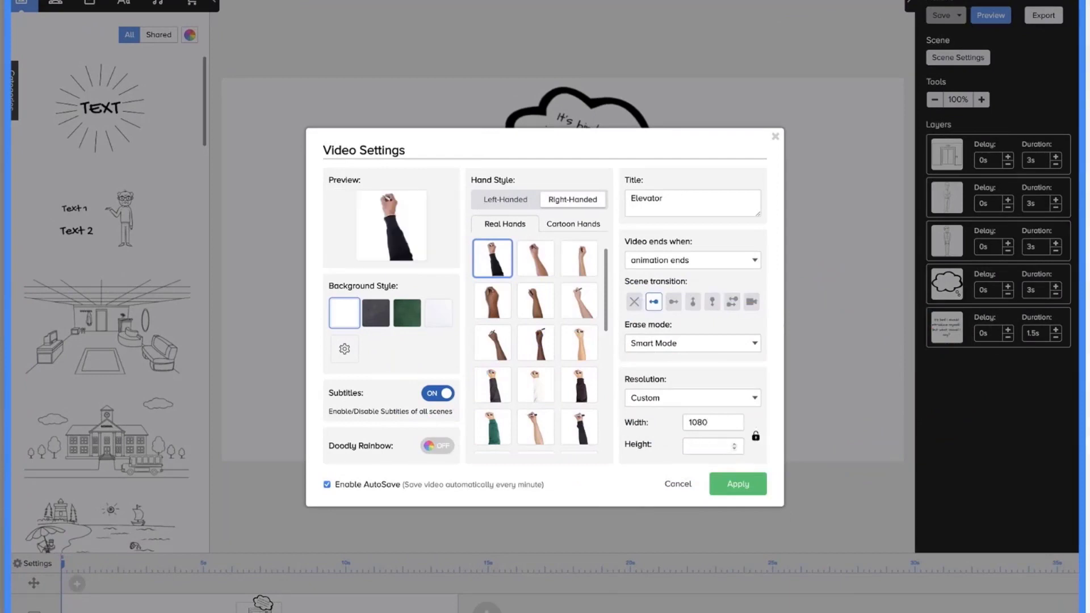
type("1920")
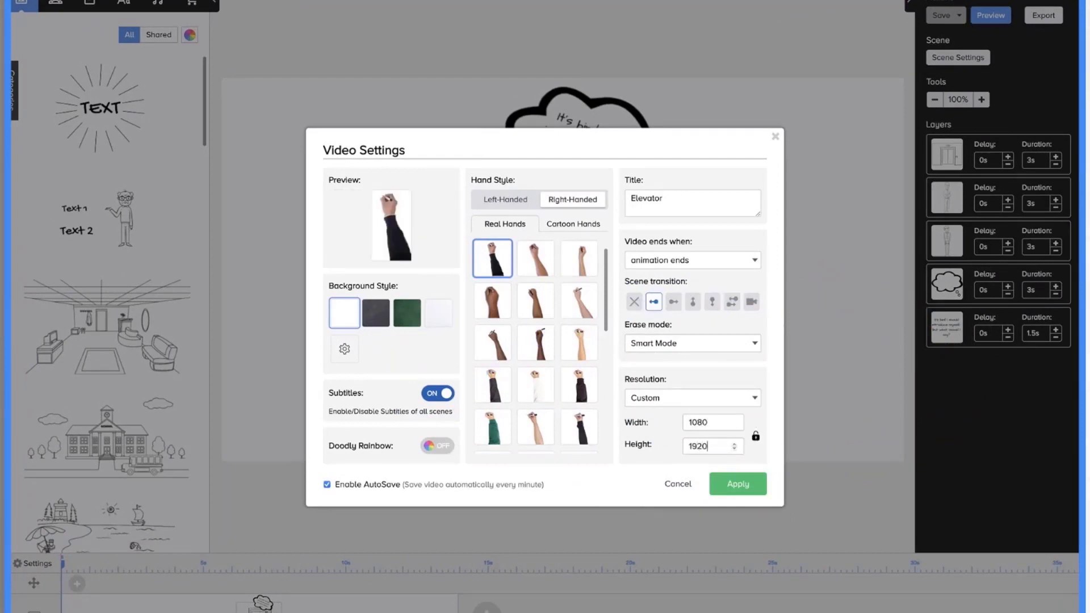
left_click(732, 487)
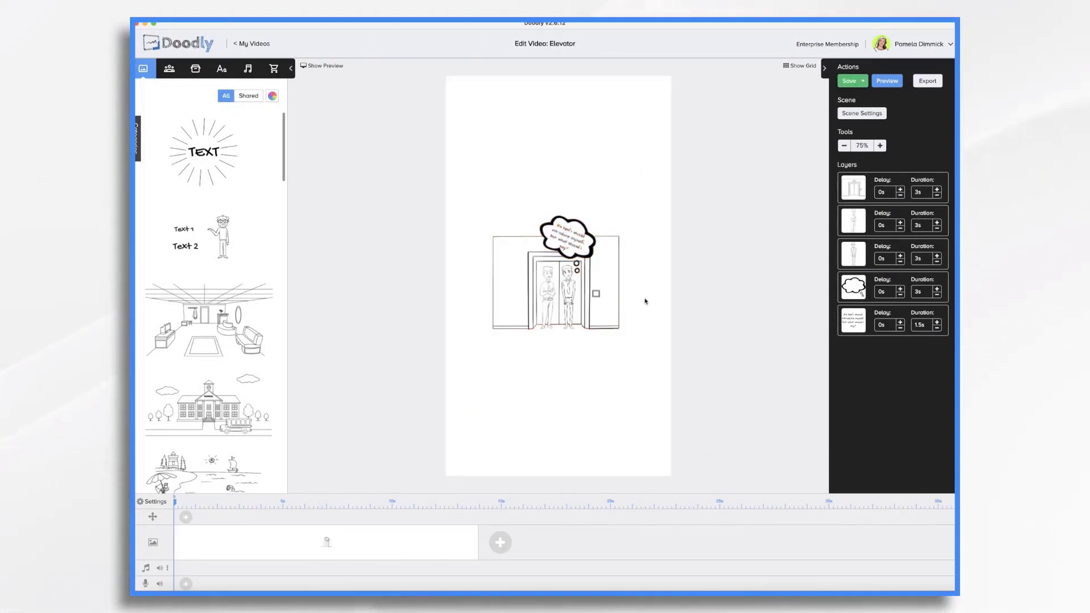
Step: Select all the scene's layers and scale the group up to fill the portrait canvas
left_click(611, 301)
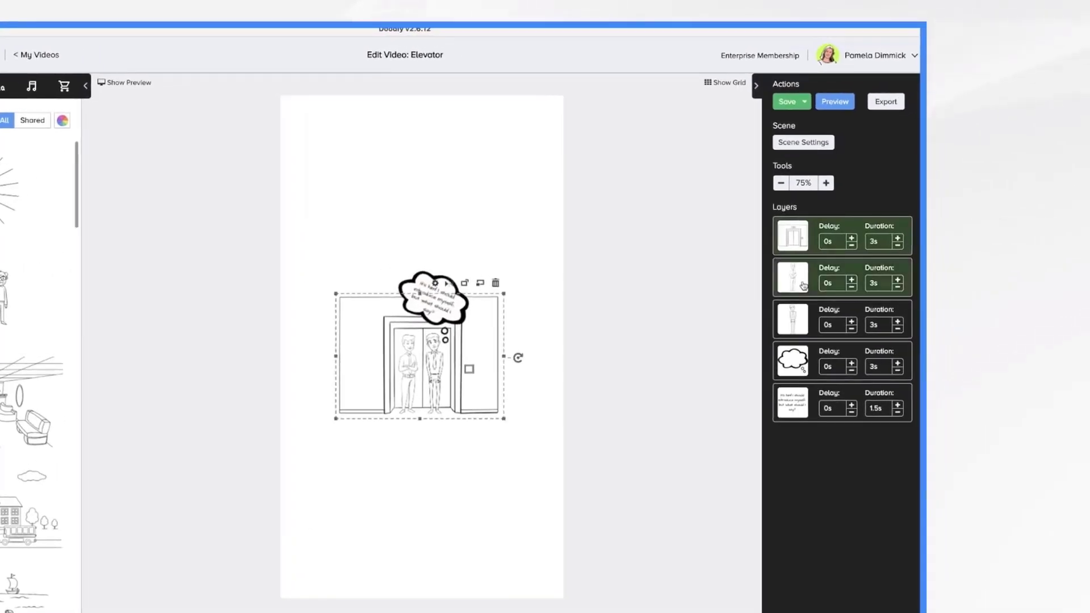
left_click(793, 403, "shift")
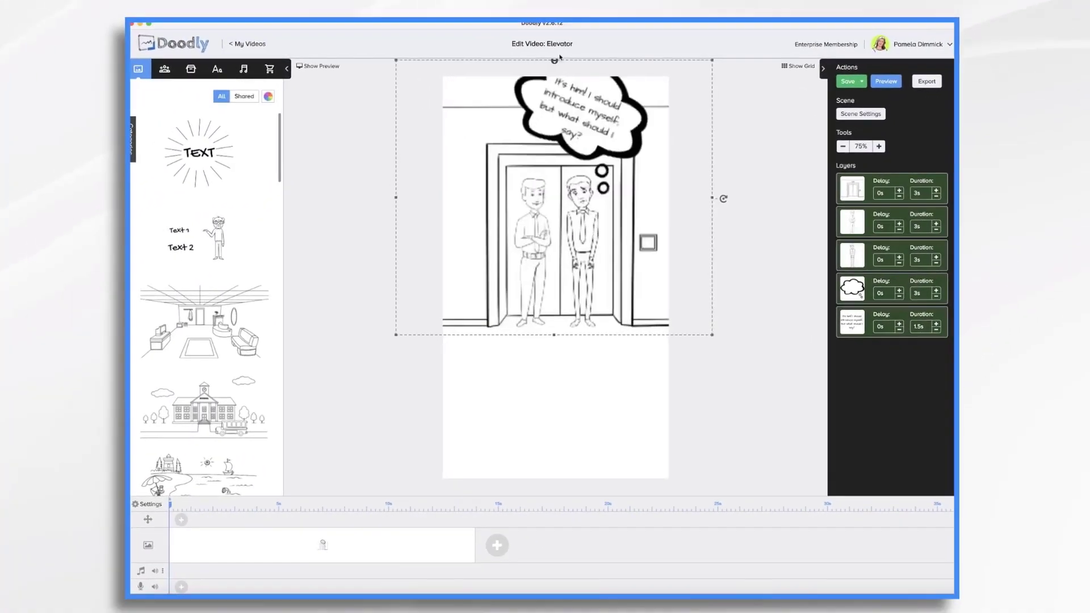
left_click_drag(693, 333, 769, 473)
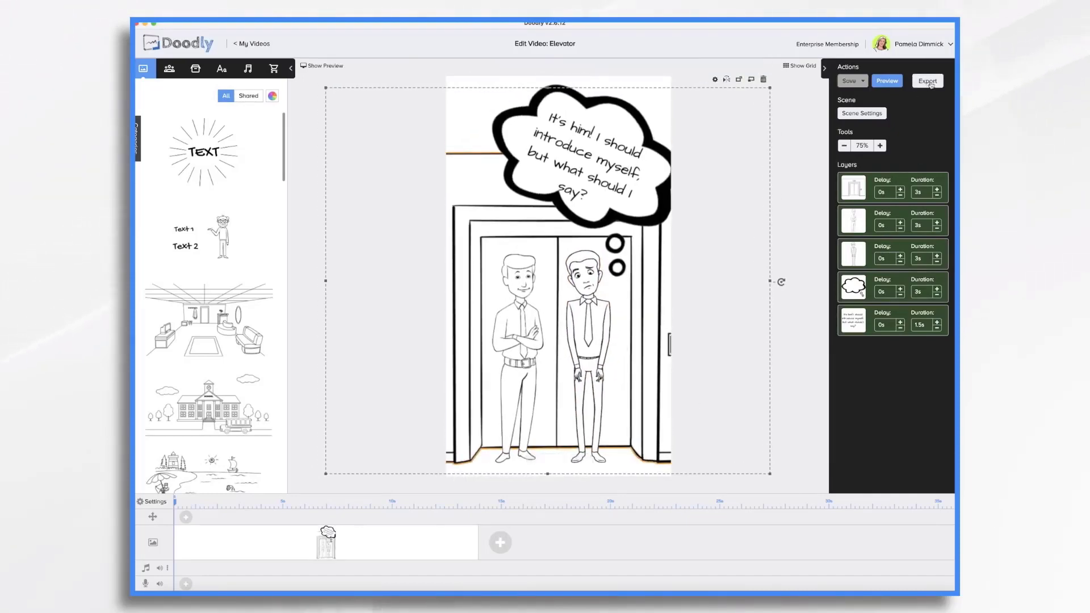
Step: Export the vertical video and play Elevator.mp4 in QuickTime Player
left_click(928, 81)
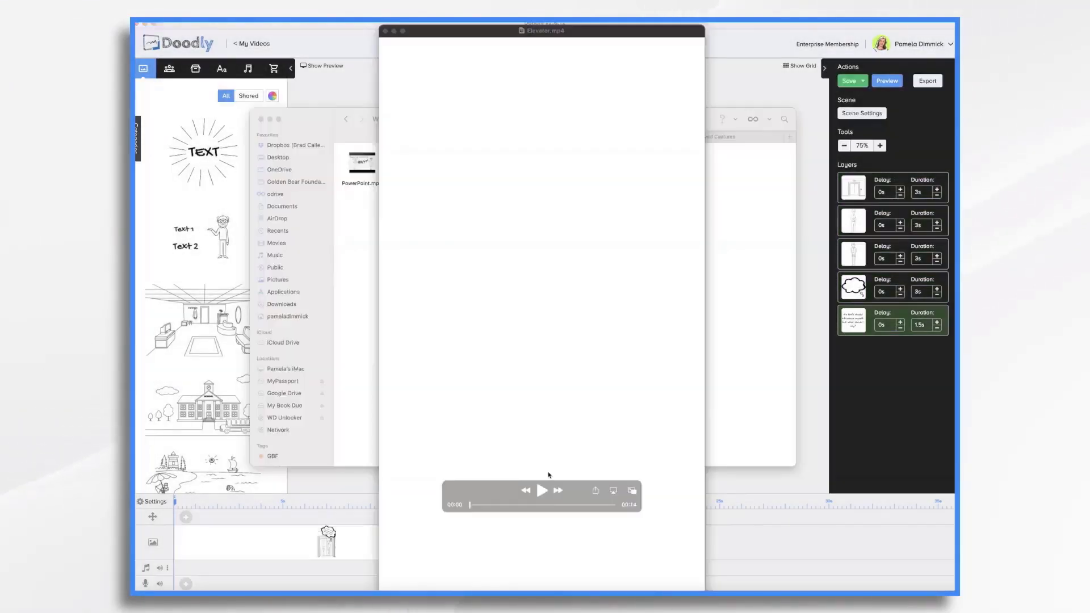
left_click(541, 491)
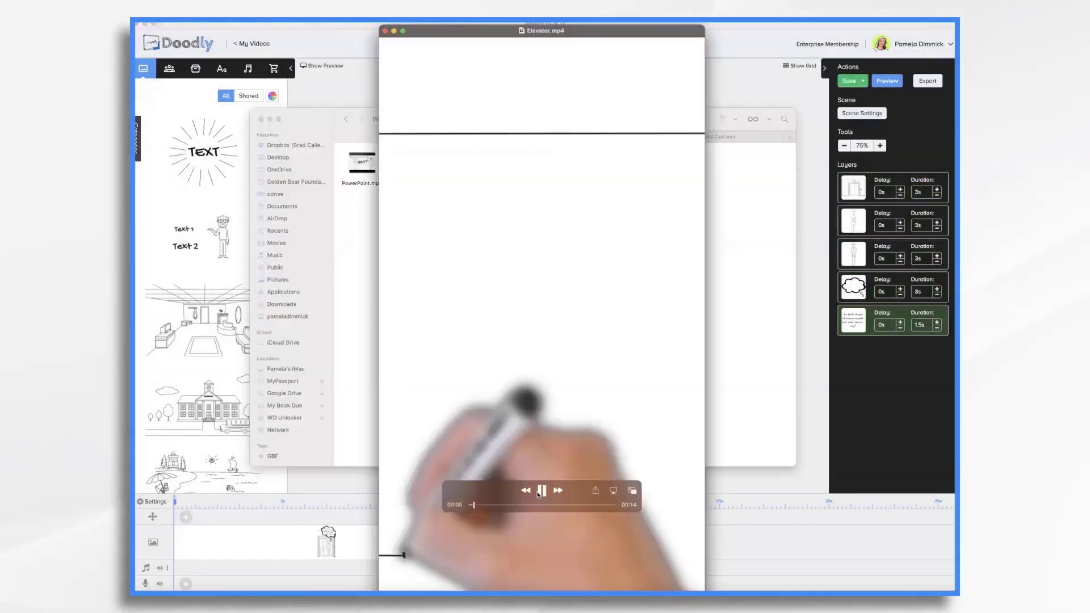